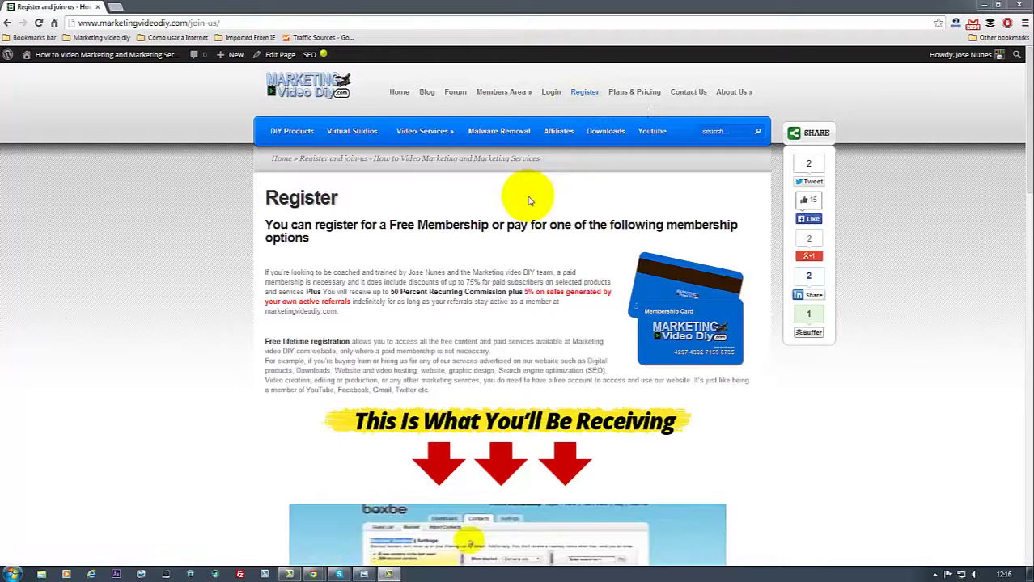
Review the Register page's introduction, video previews, free membership benefits and paid membership options
scroll(518, 202, down, 8)
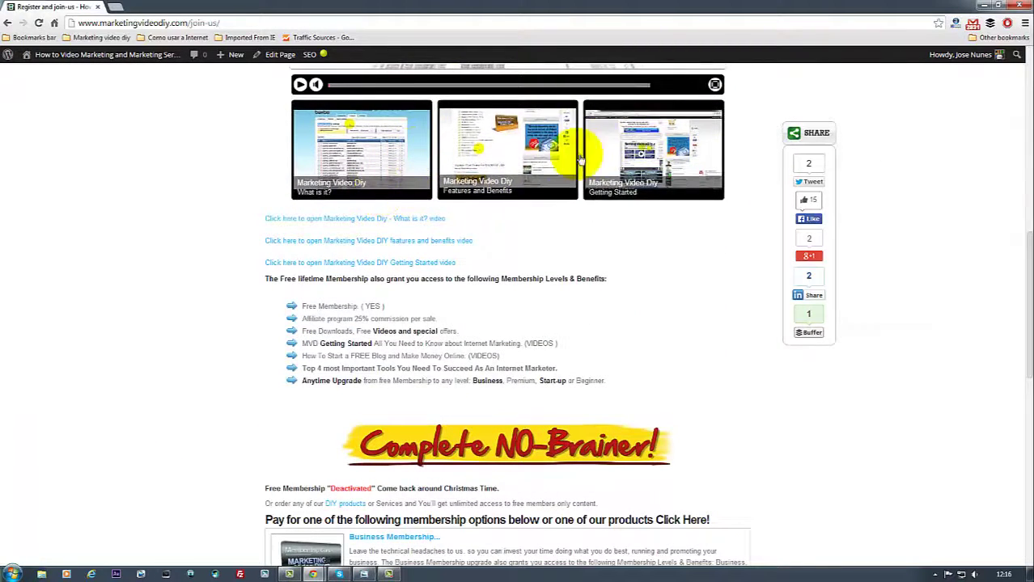
scroll(393, 224, up, 2)
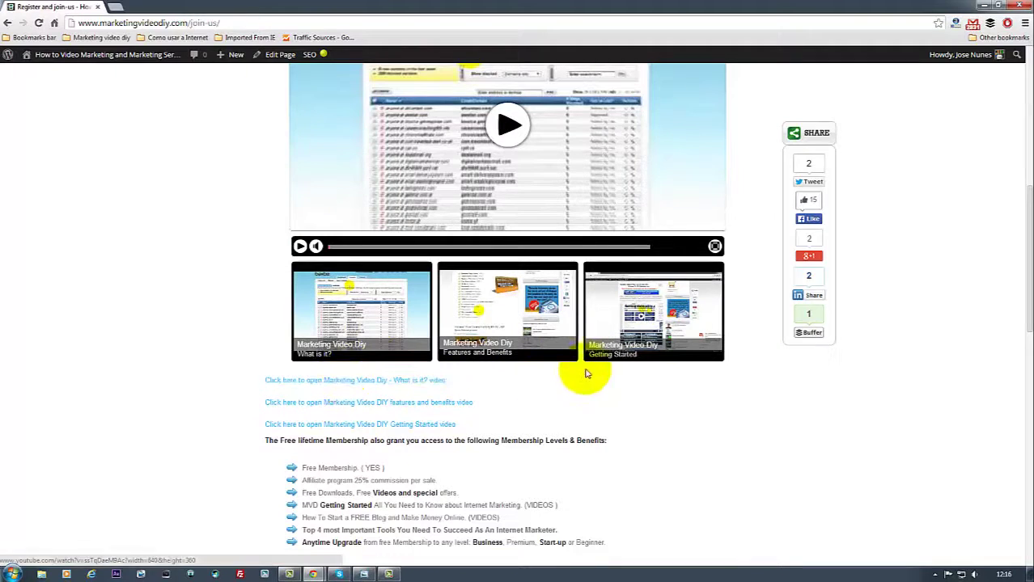
scroll(438, 323, down, 3)
scroll(441, 306, down, 2)
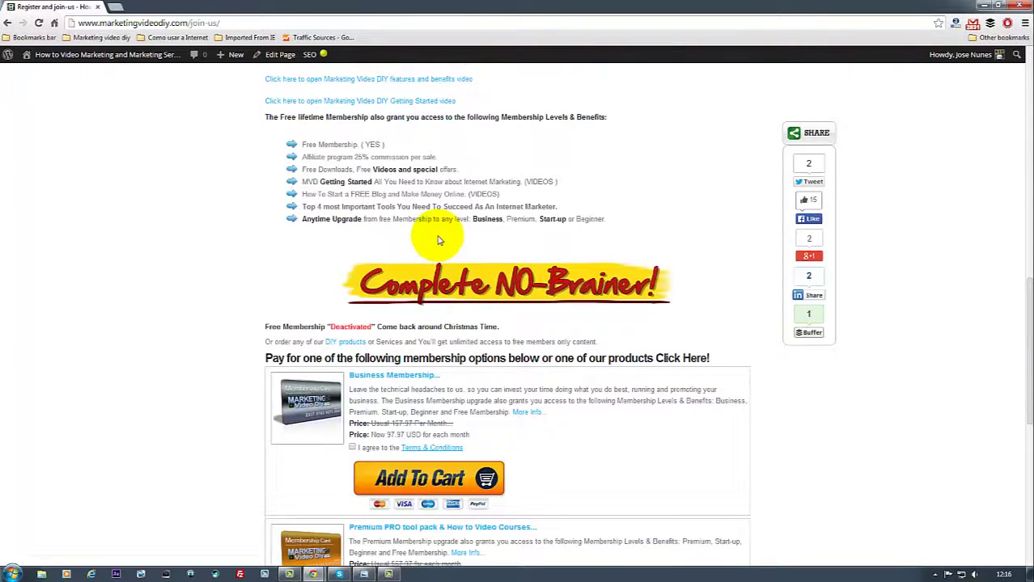
scroll(435, 238, up, 10)
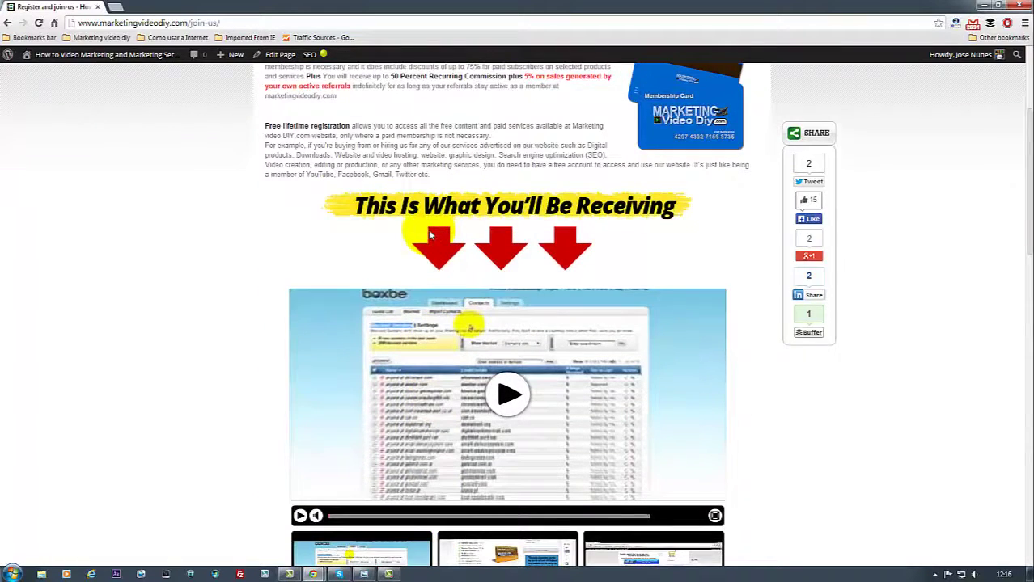
scroll(400, 228, up, 4)
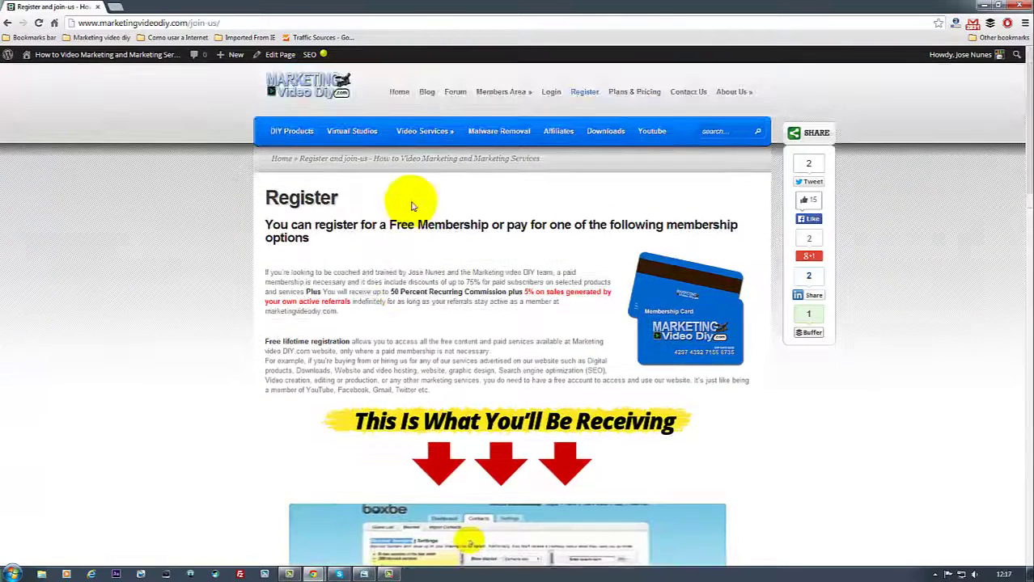
scroll(410, 206, down, 10)
scroll(453, 210, up, 5)
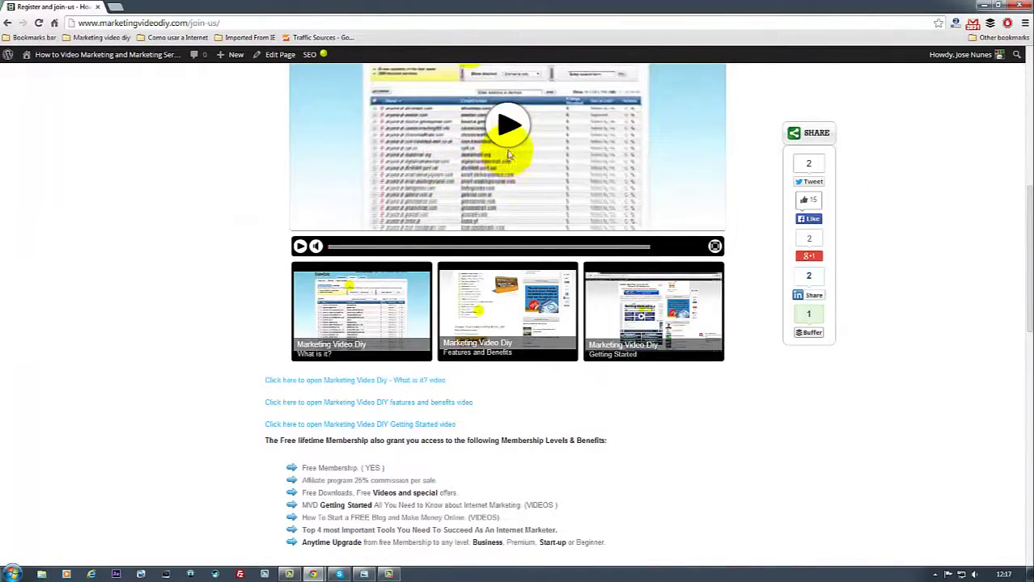
scroll(455, 219, down, 3)
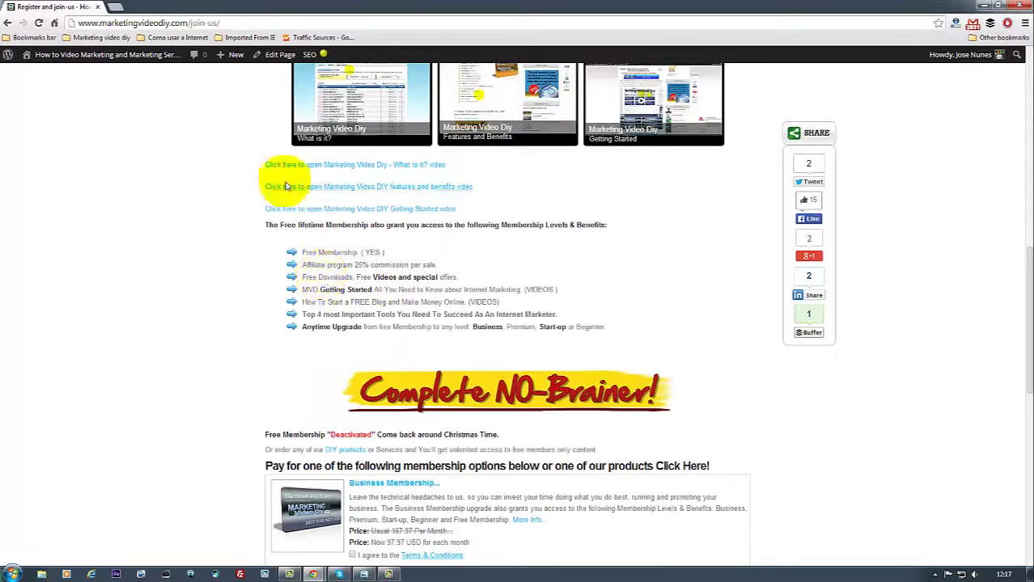
scroll(335, 322, down, 5)
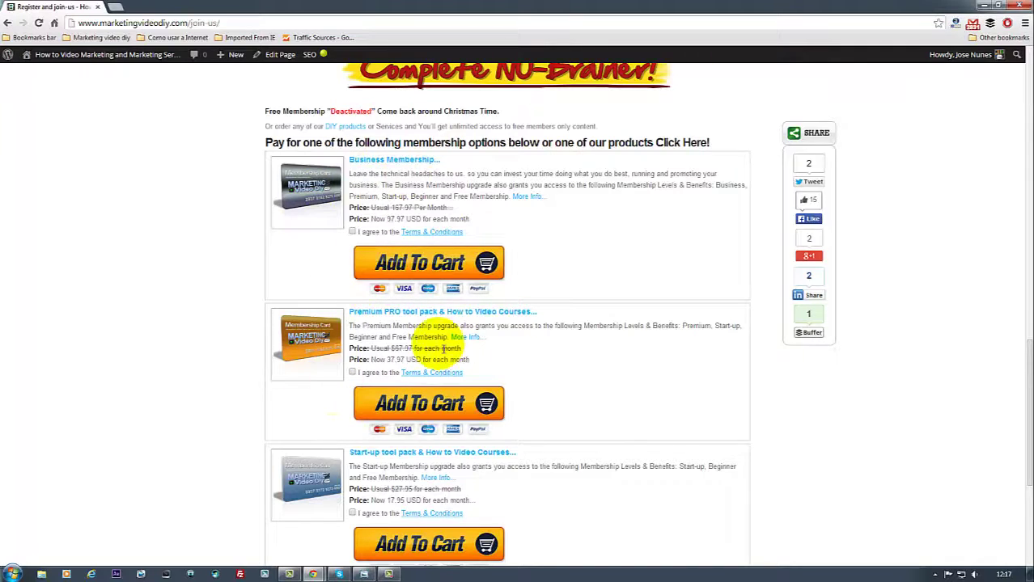
scroll(444, 349, down, 3)
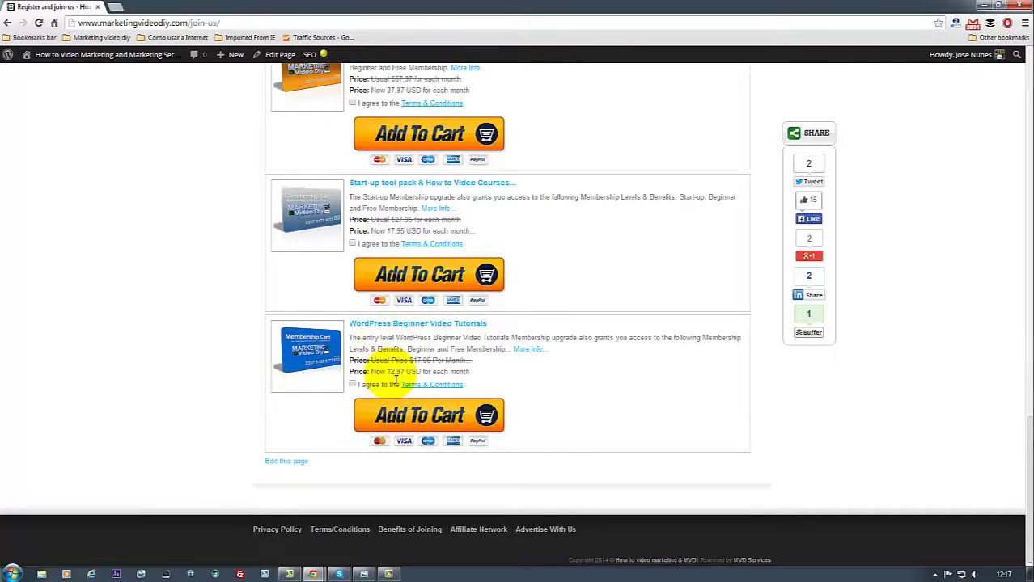
scroll(392, 275, up, 8)
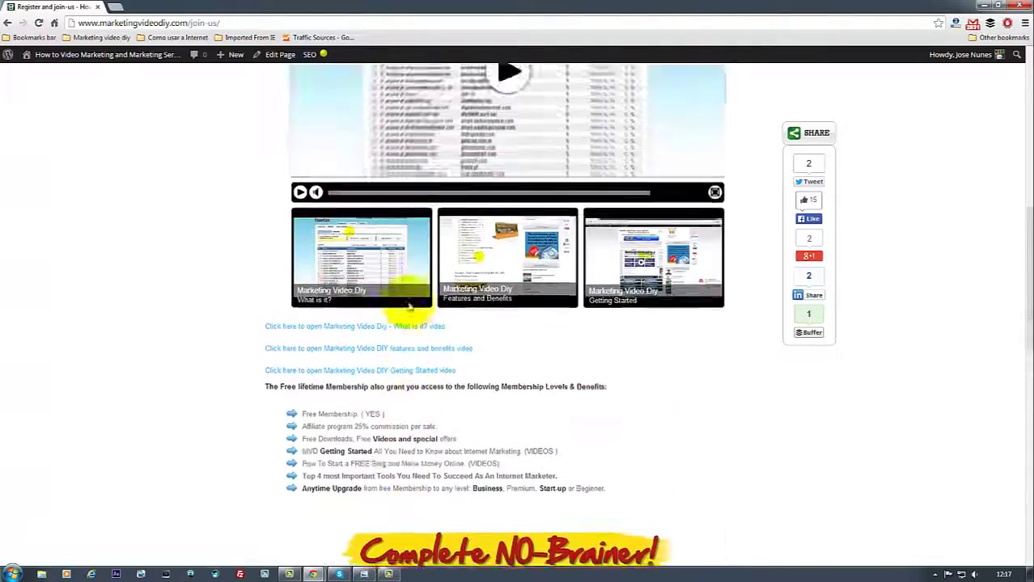
scroll(409, 306, up, 7)
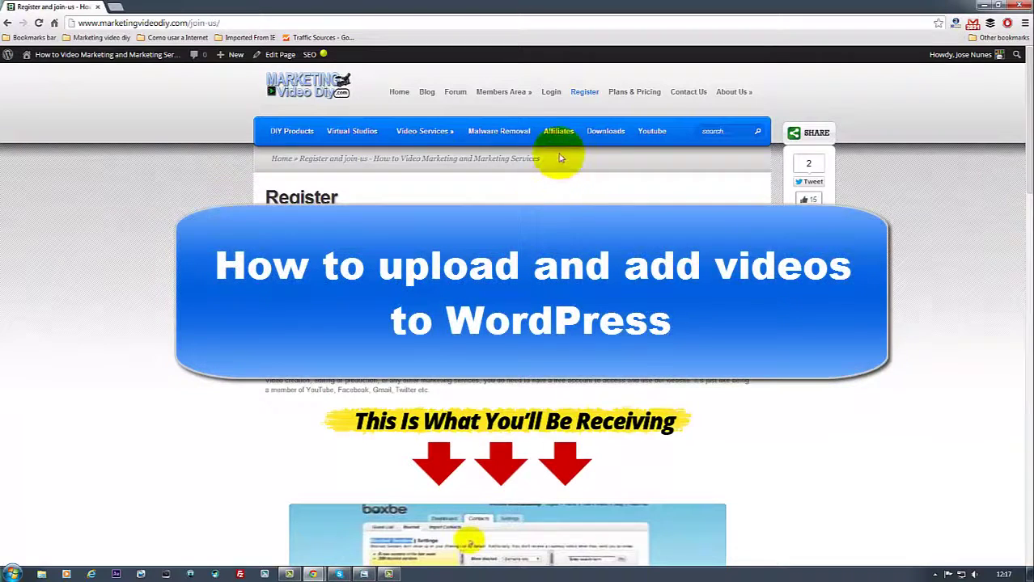
Go to the site's WordPress dashboard and open the upload page for new media from the Media Library
mouse_move(505, 97)
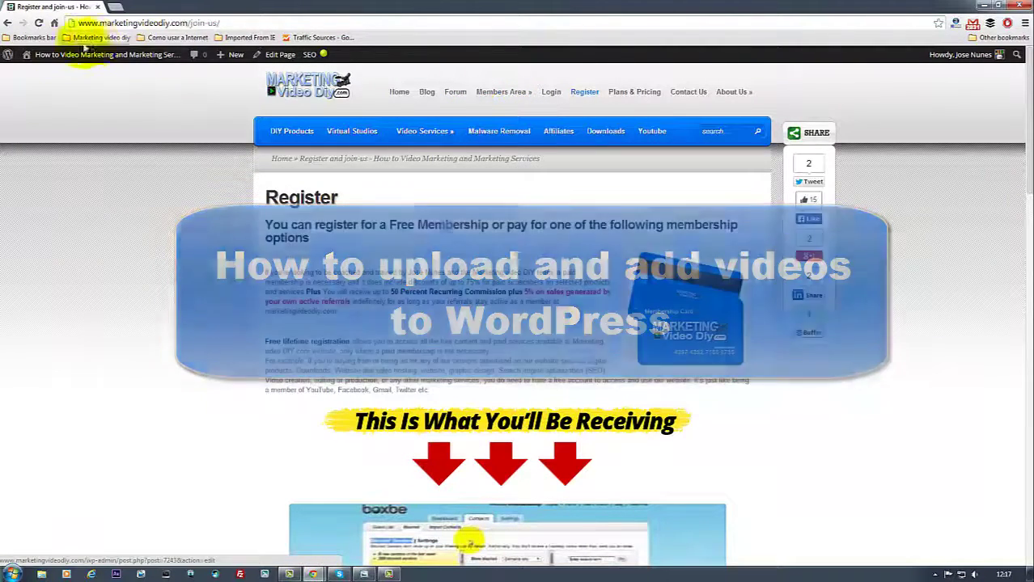
mouse_move(49, 55)
click(40, 74)
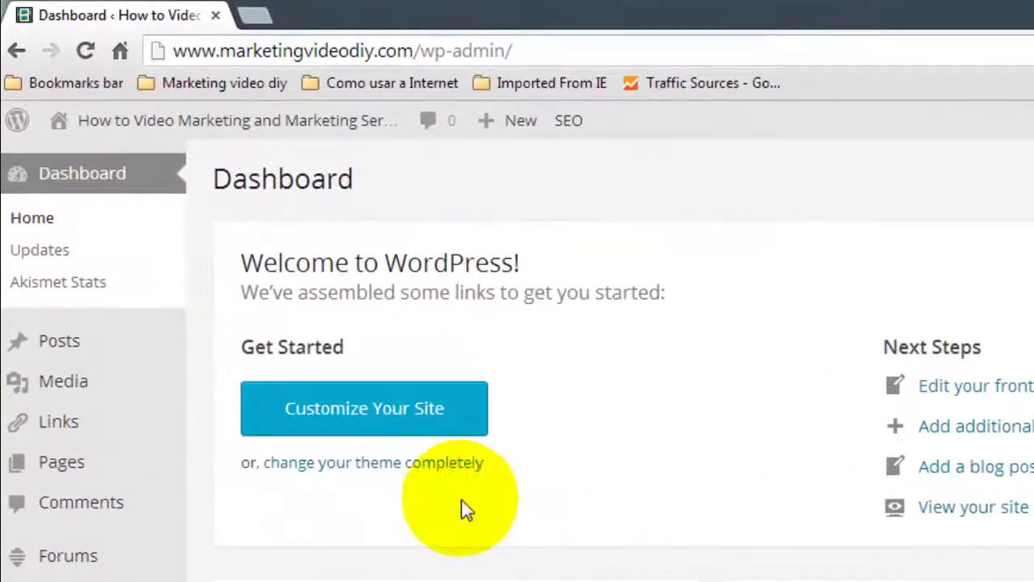
scroll(465, 507, down, 5)
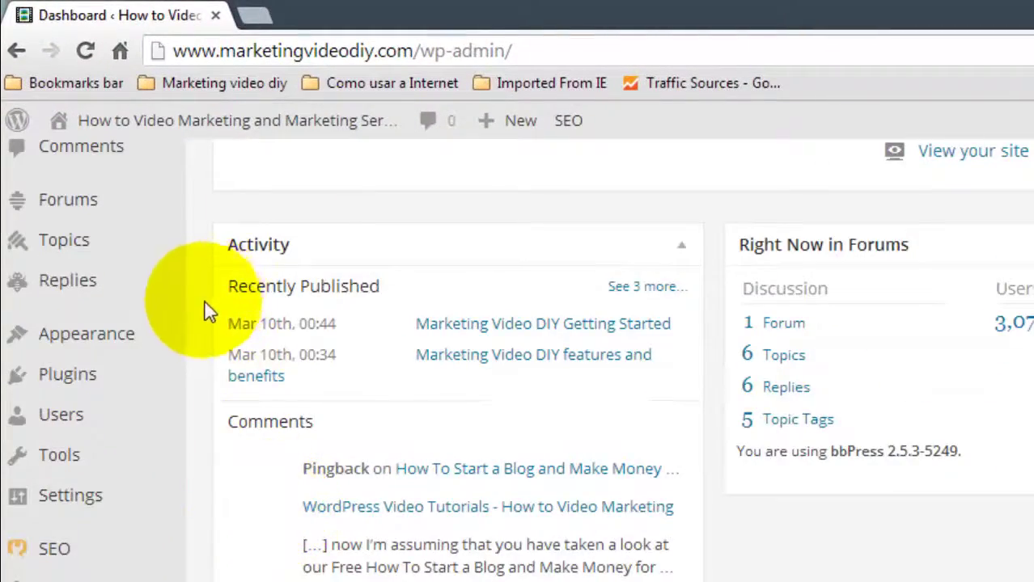
scroll(178, 293, up, 3)
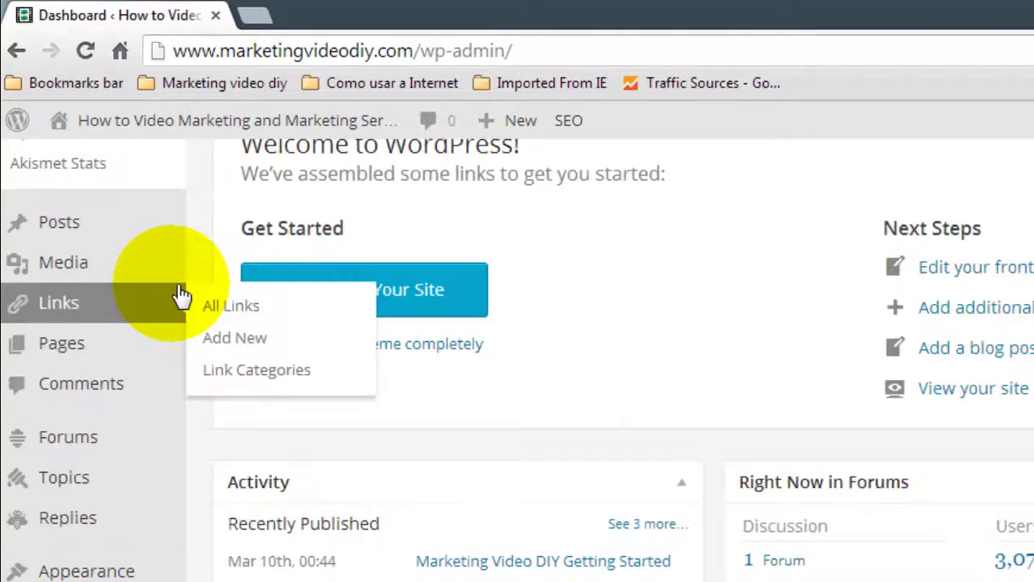
click(102, 267)
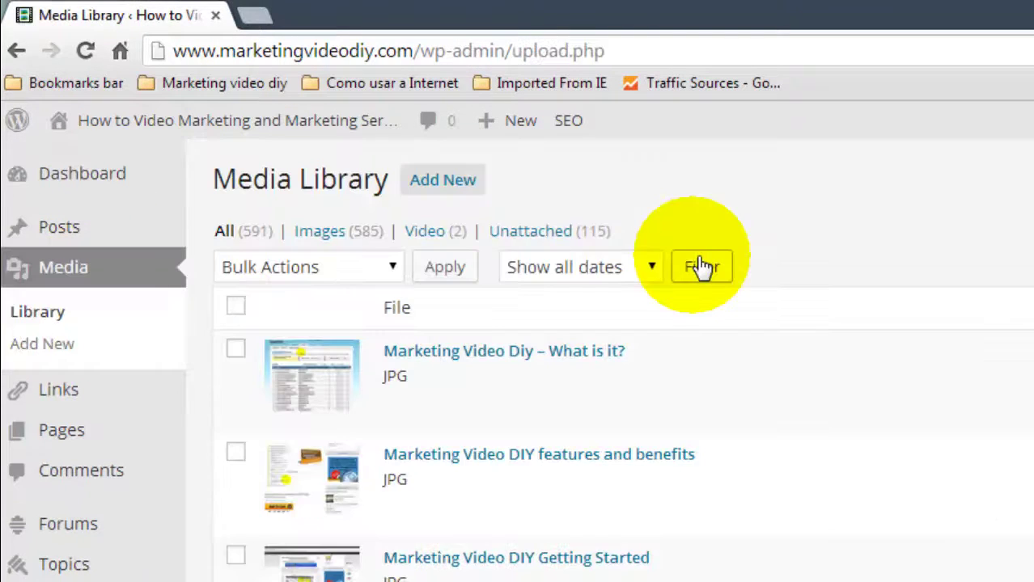
click(450, 194)
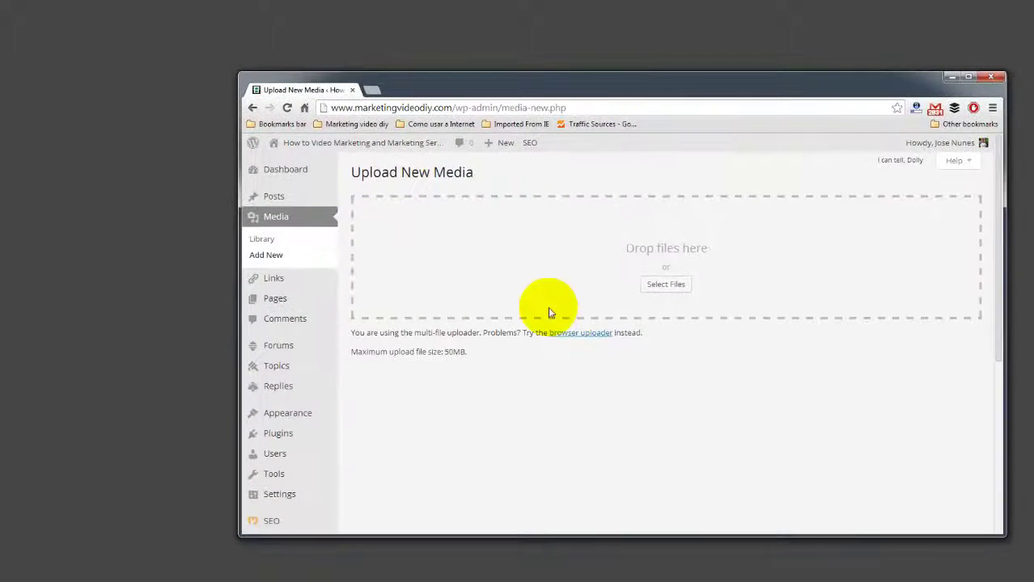
Upload the MP4 video "Como Usar a Internet (inscricao) Part 1" to the site's media
click(665, 287)
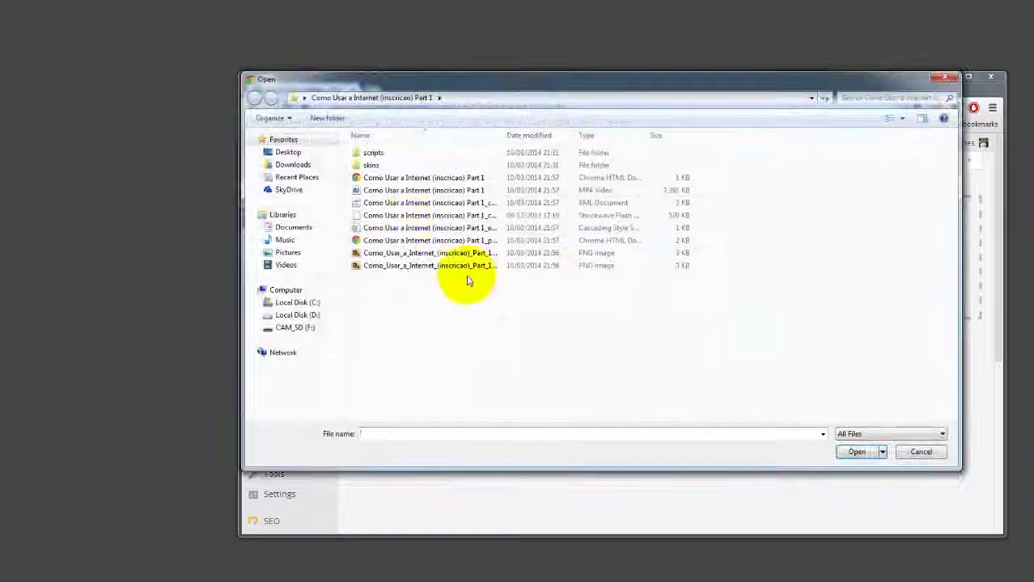
mouse_move(376, 198)
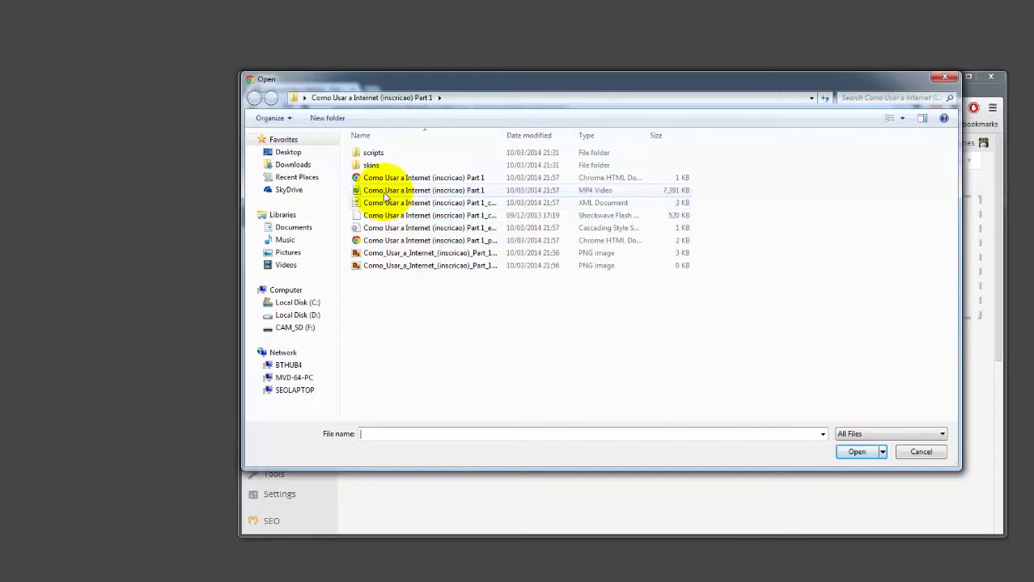
click(410, 191)
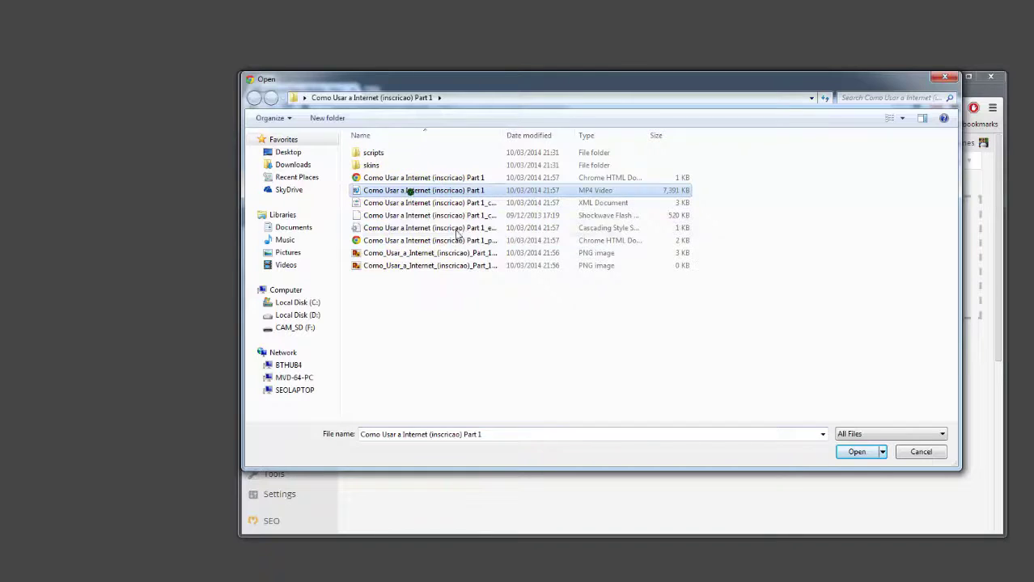
click(857, 451)
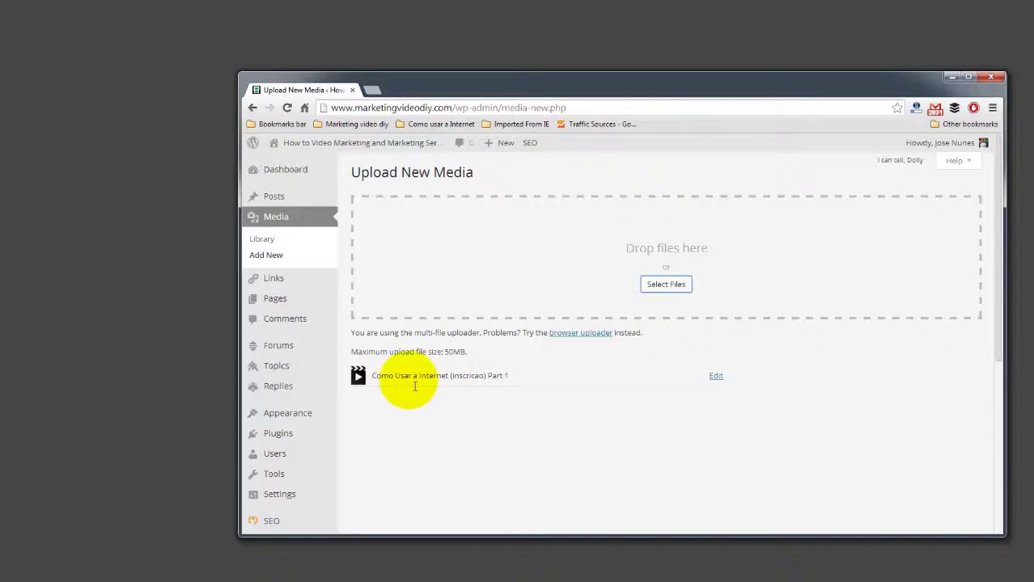
Check the uploaded MP4 video's entry in the Media Library and maximize the browser window
click(286, 215)
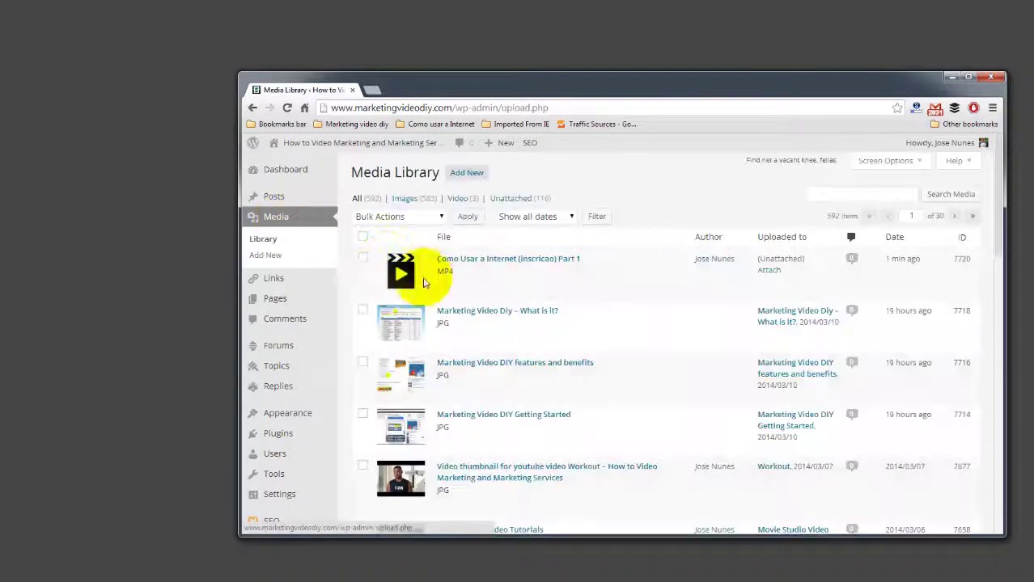
mouse_move(421, 279)
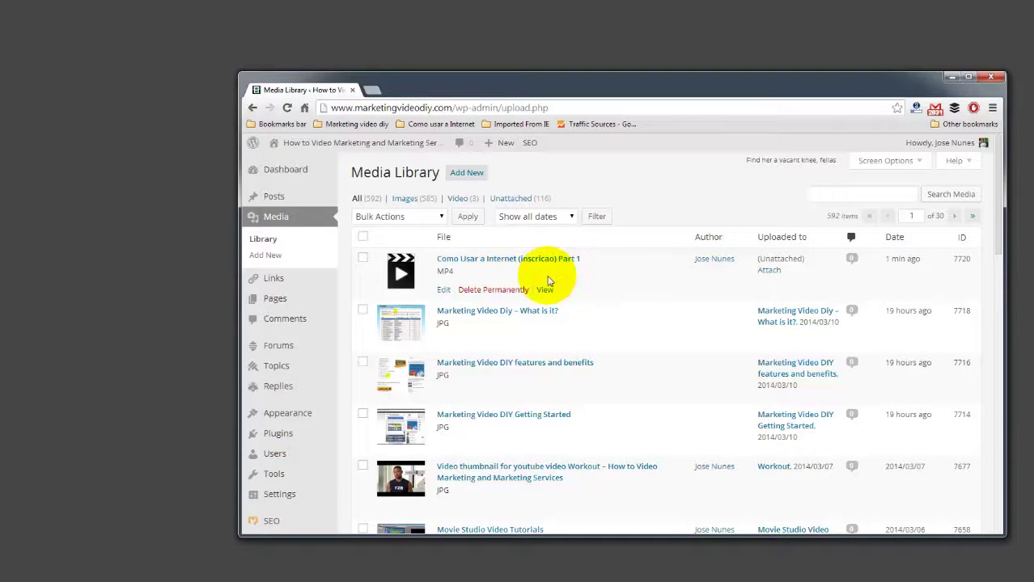
click(970, 78)
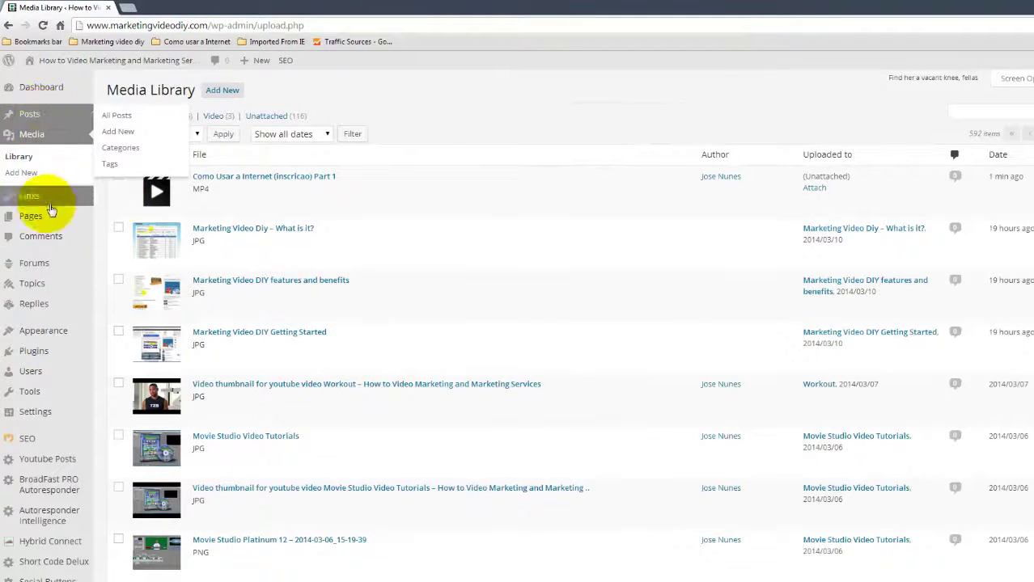
Create a new post titled "Testing Video" and place the cursor in its empty body
mouse_move(50, 216)
mouse_move(57, 116)
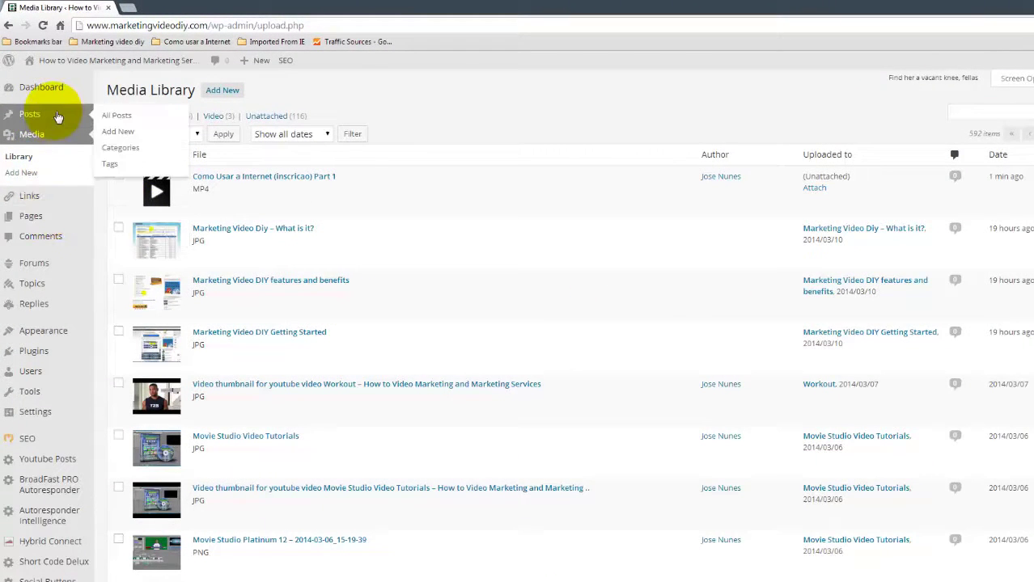
click(113, 132)
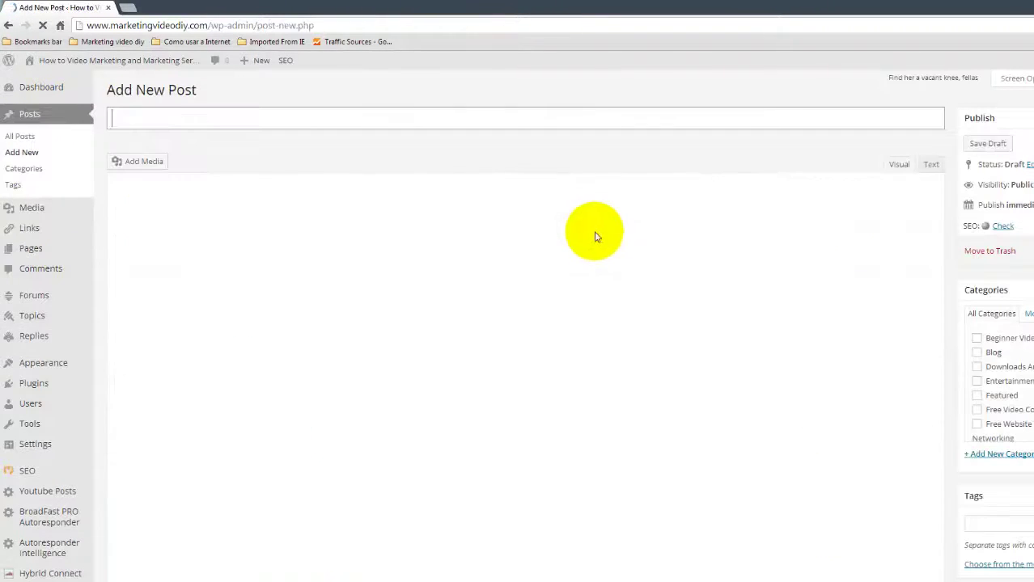
click(239, 122)
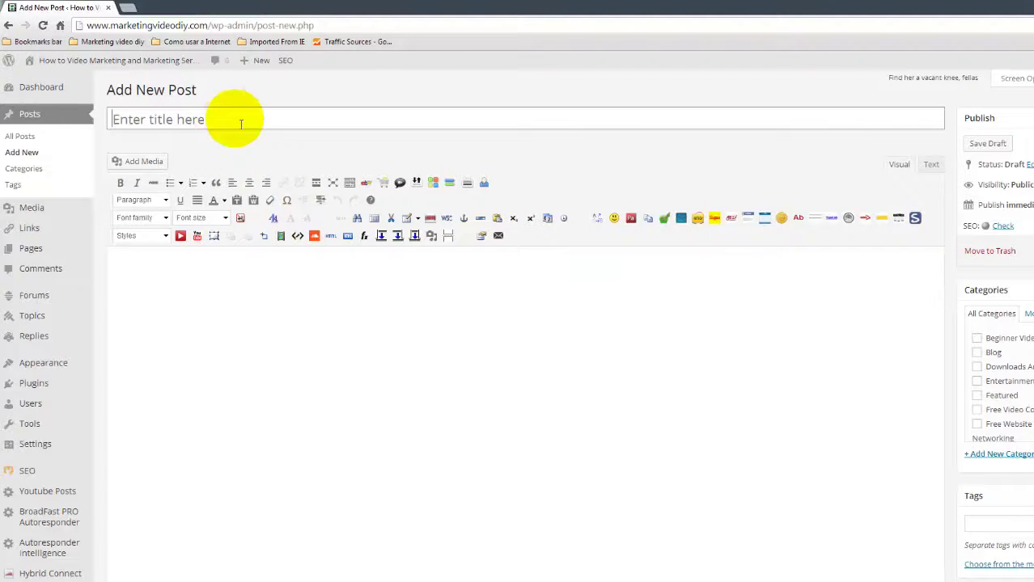
text(Testing Video)
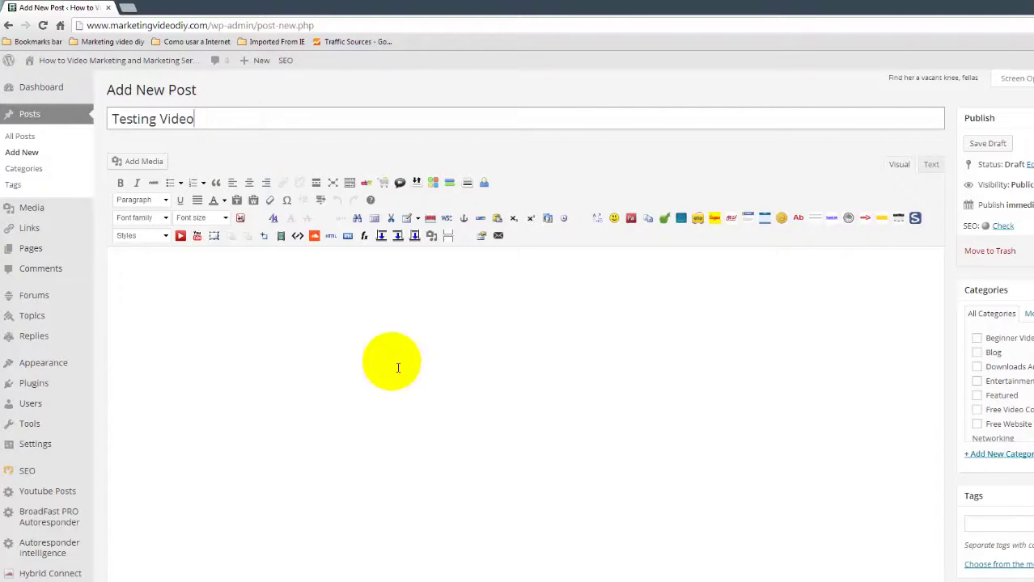
click(364, 312)
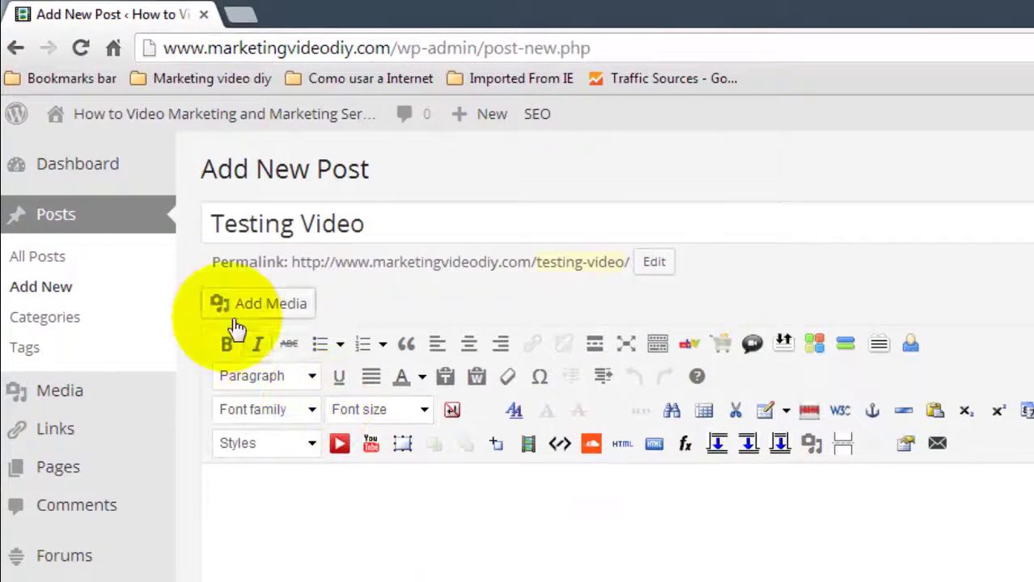
Start adding media to the post, filter the library to Video, and select Como-Usar-a-Internet-inscricao-Part-1.mp4
click(267, 305)
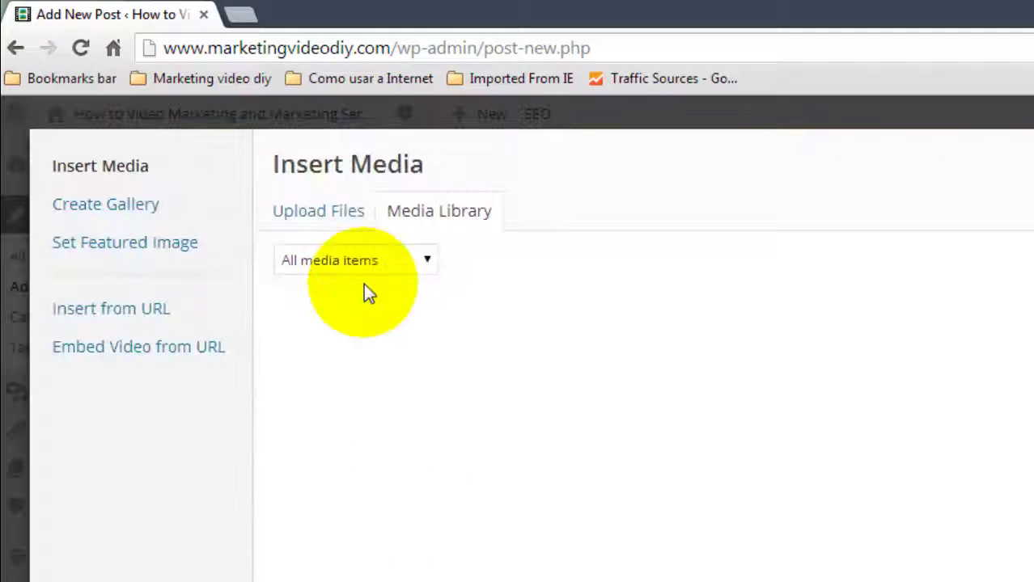
click(424, 260)
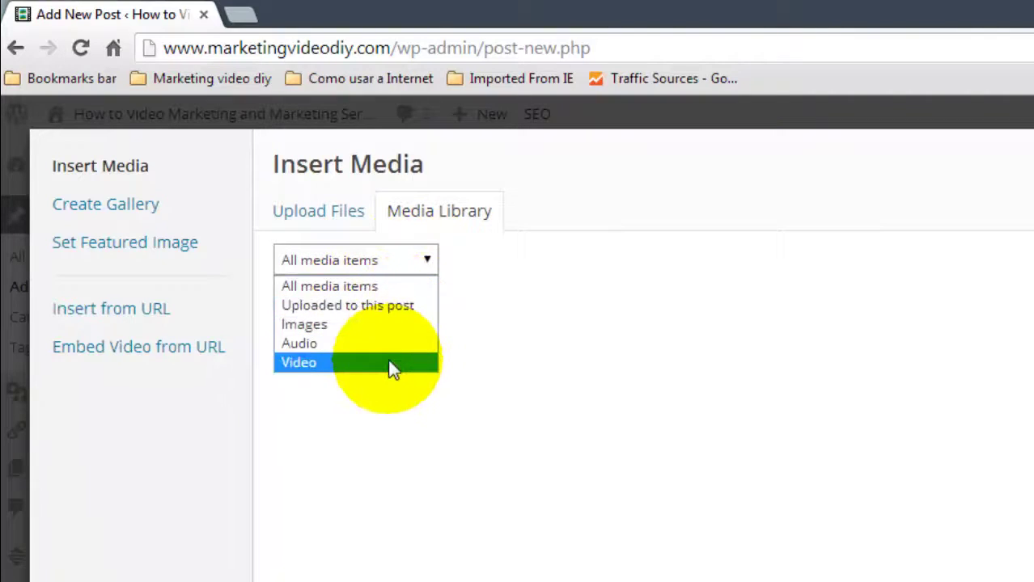
click(388, 362)
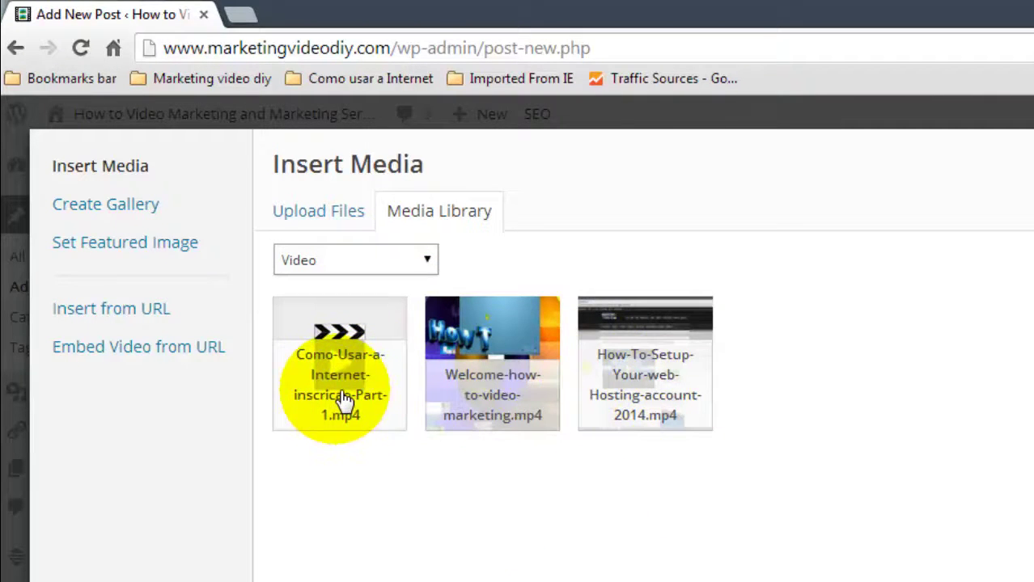
click(200, 208)
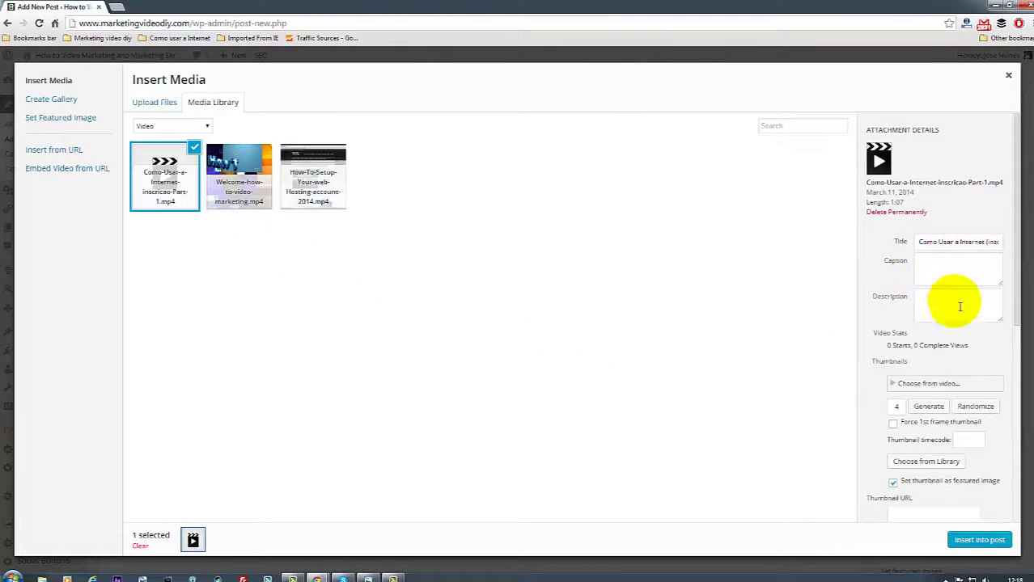
Set the selected video's embed width to 560 and insert the video into the post
scroll(967, 344, down, 3)
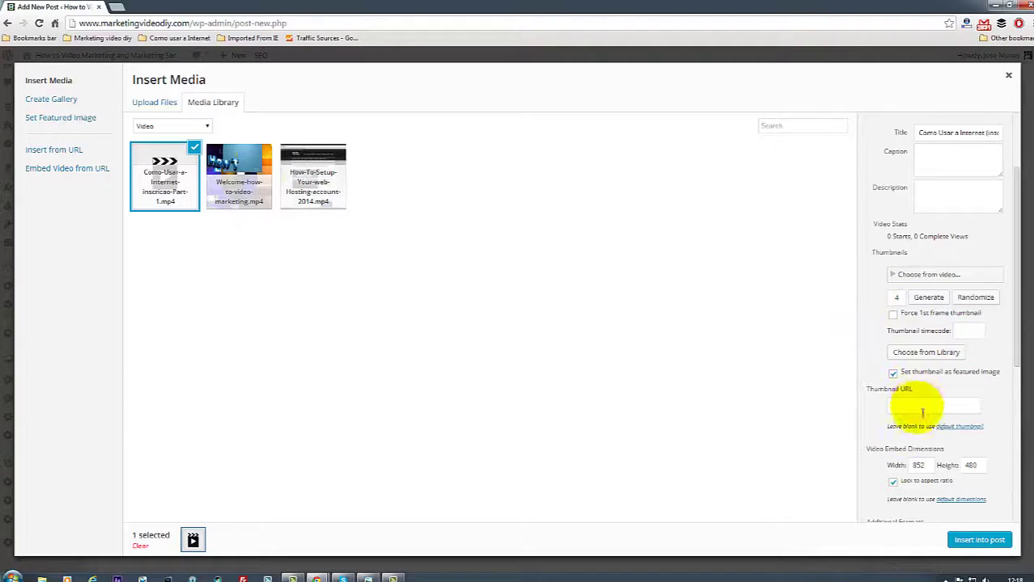
double_click(919, 466)
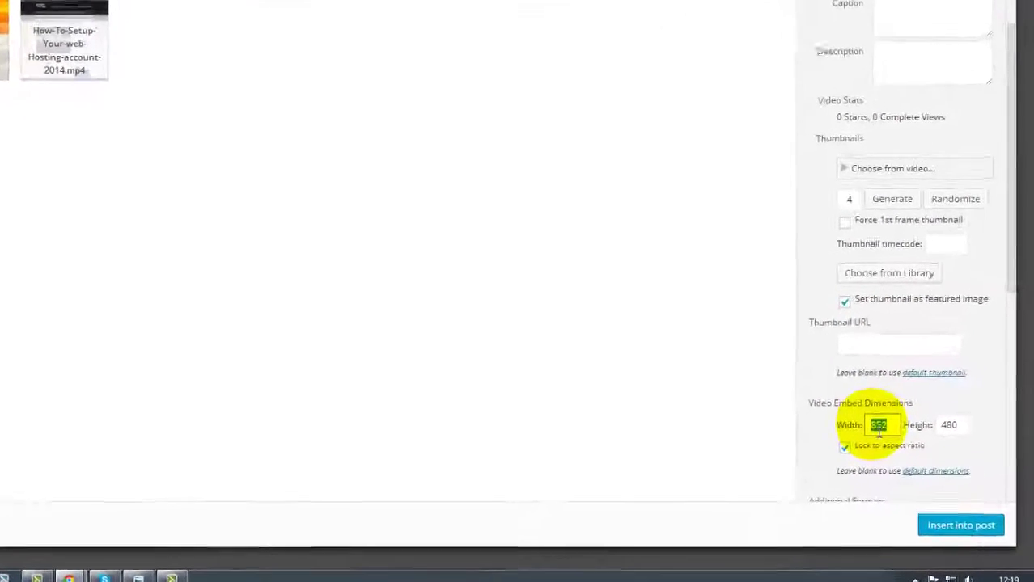
text(560)
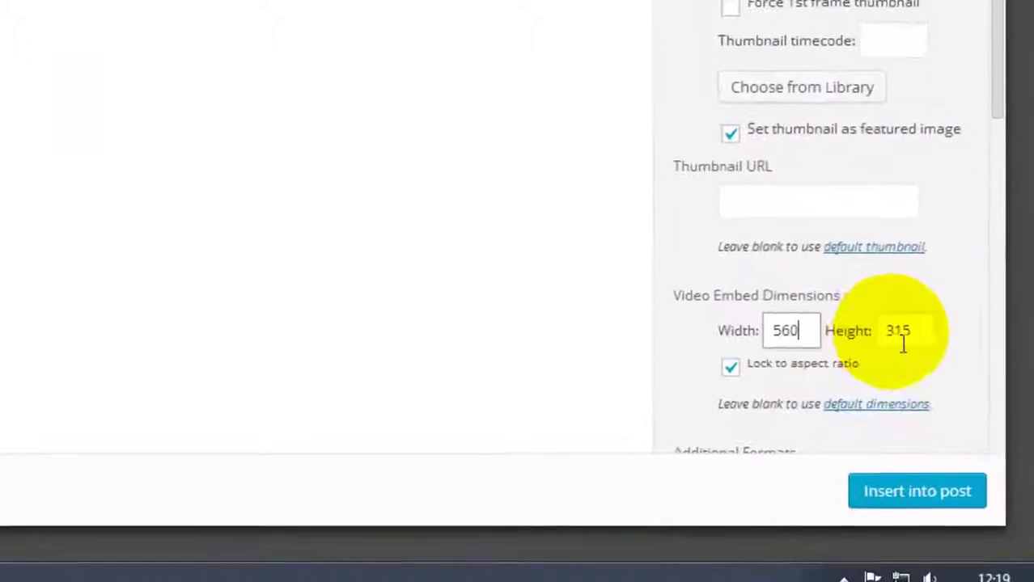
scroll(974, 177, down, 5)
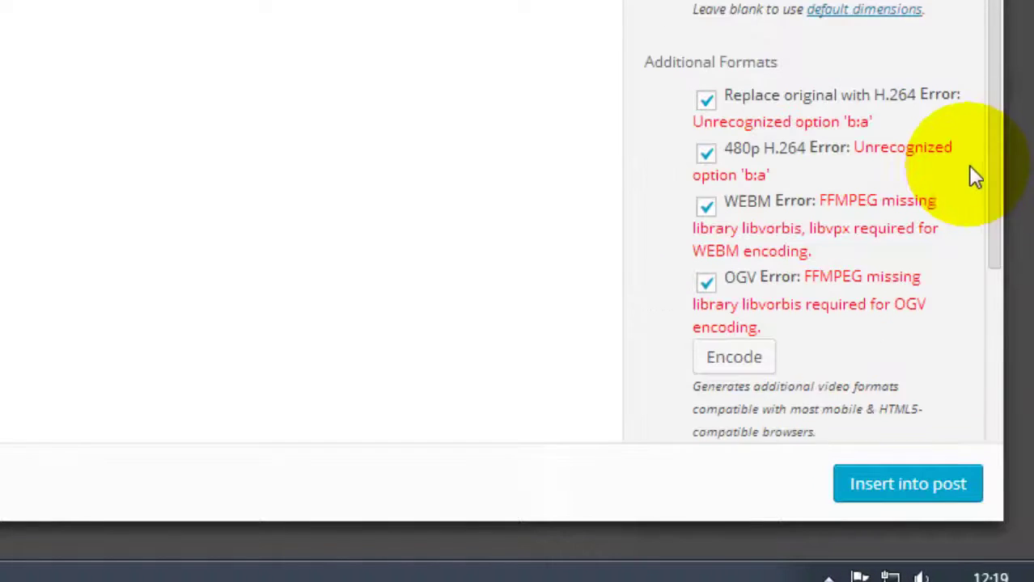
scroll(967, 165, down, 4)
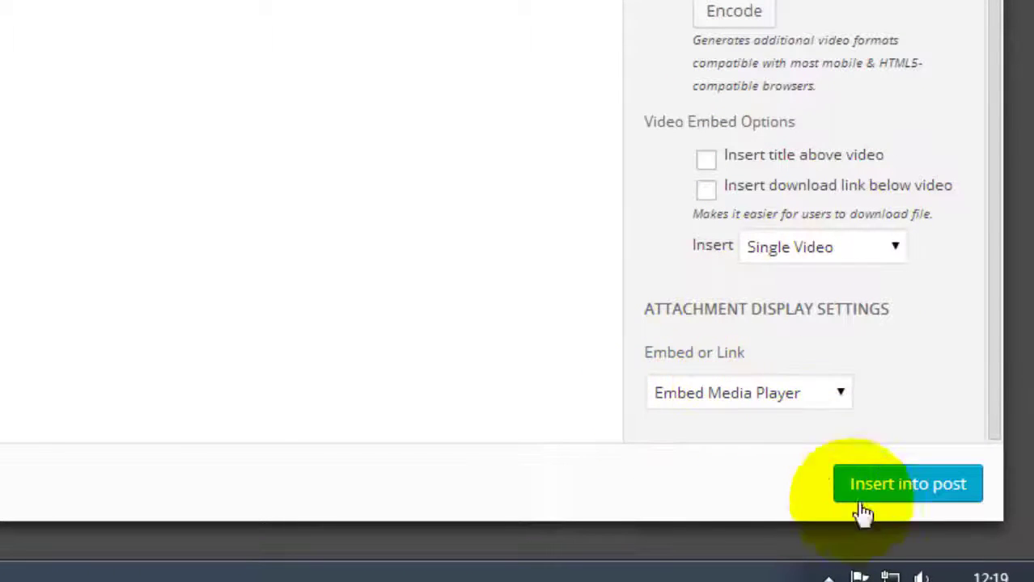
click(897, 494)
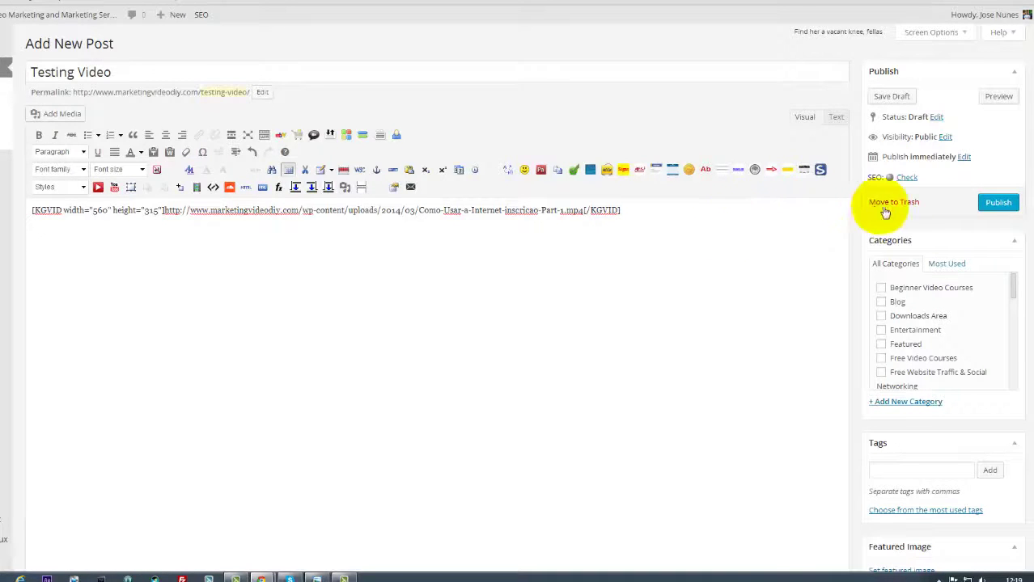
Preview the "Testing Video" post, play the embedded video briefly and pause it
click(1000, 97)
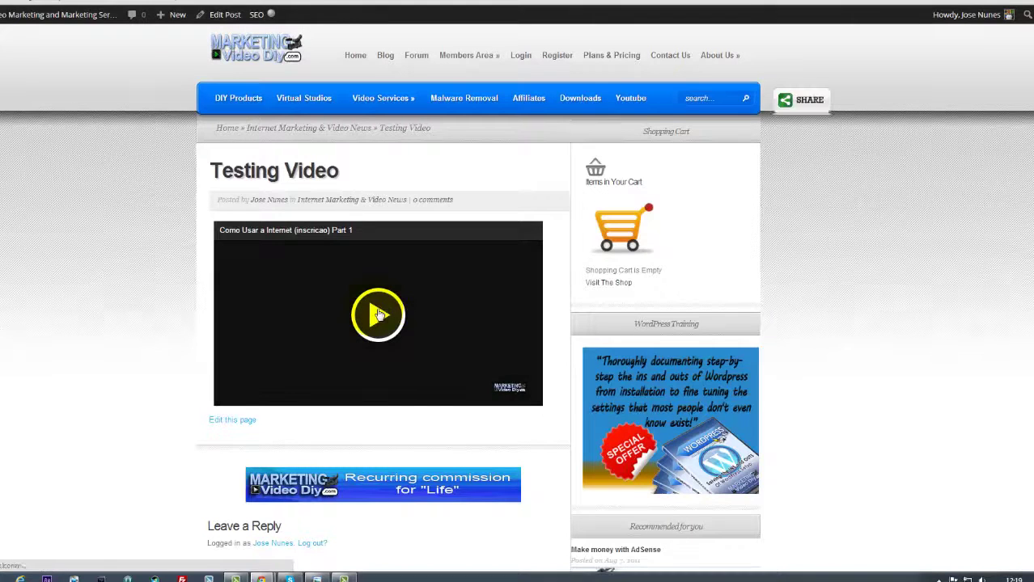
click(377, 314)
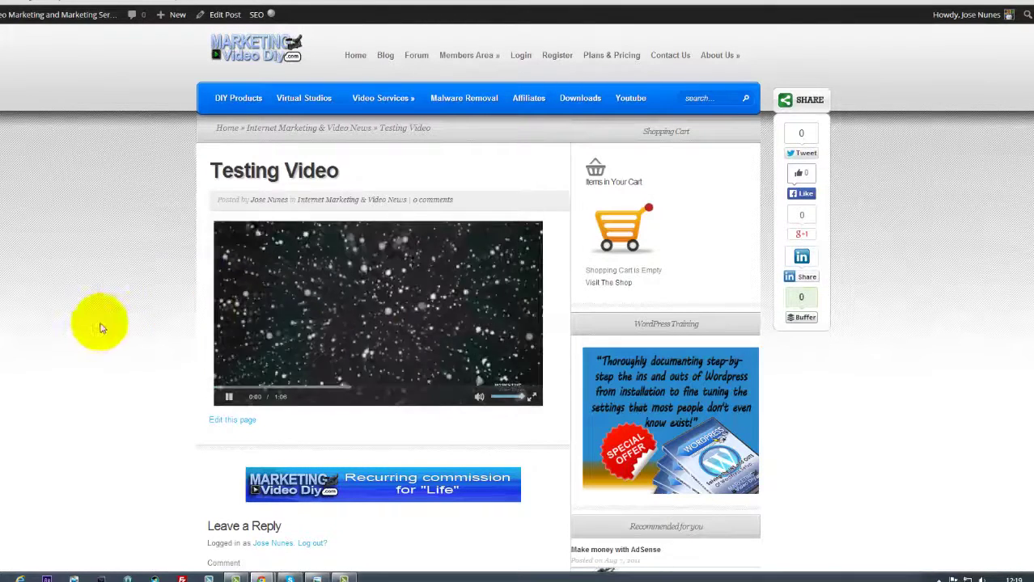
click(228, 396)
click(156, 352)
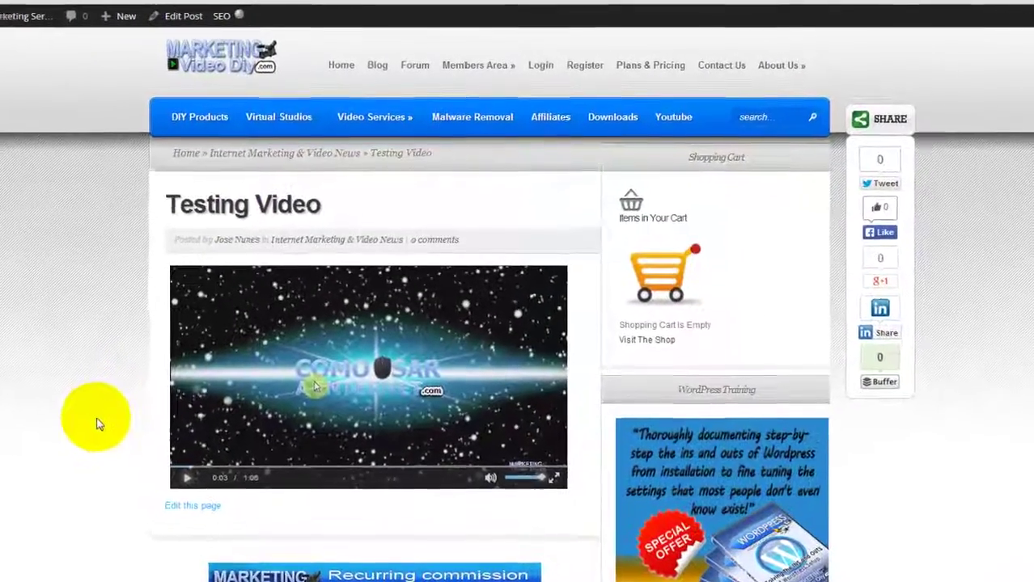
Open the Internet Marketing & Video News category, view the "How to use WordPress Video Tutorials" post and find its video playlist
mouse_move(480, 73)
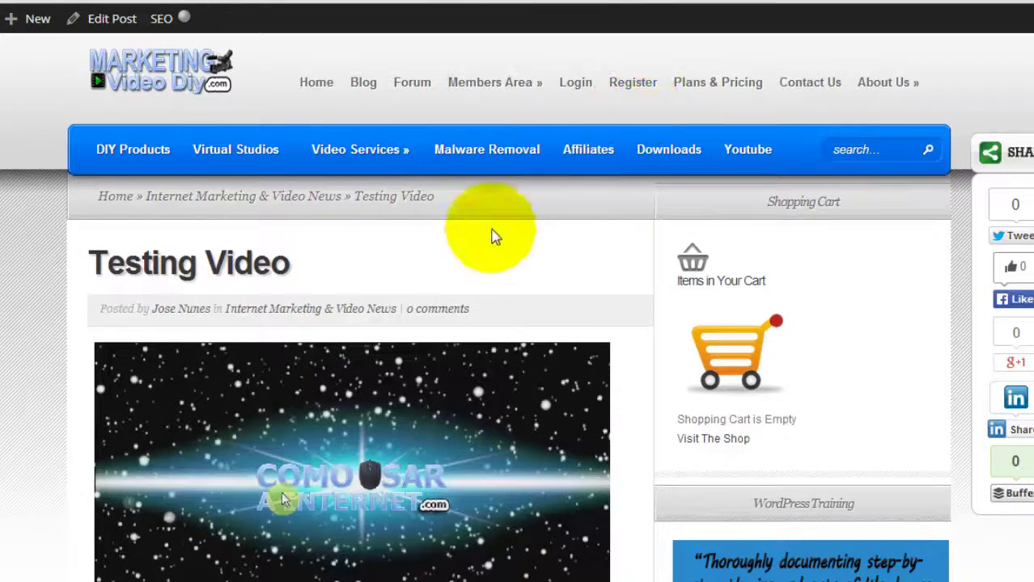
mouse_move(503, 81)
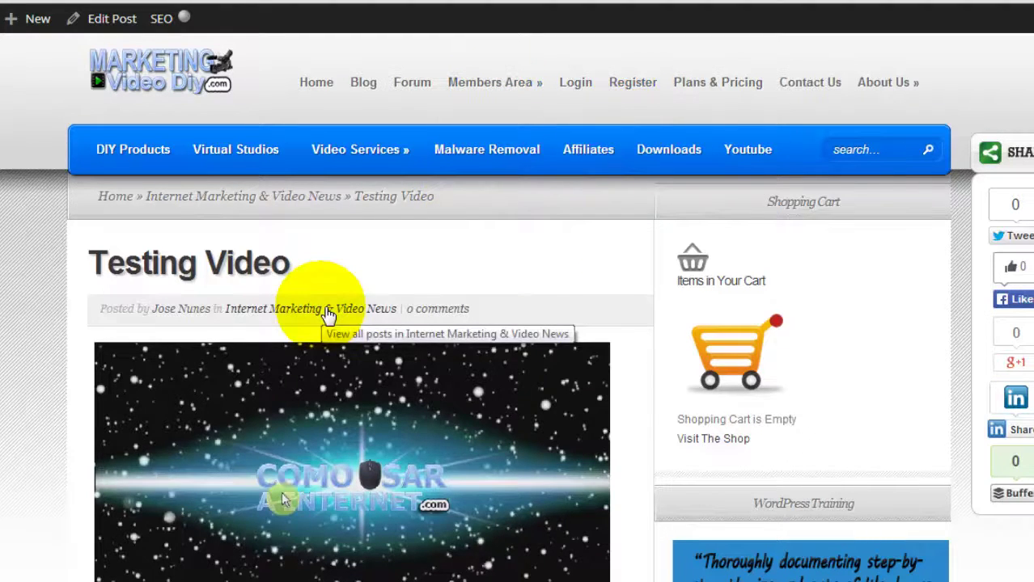
click(328, 314)
scroll(376, 311, down, 2)
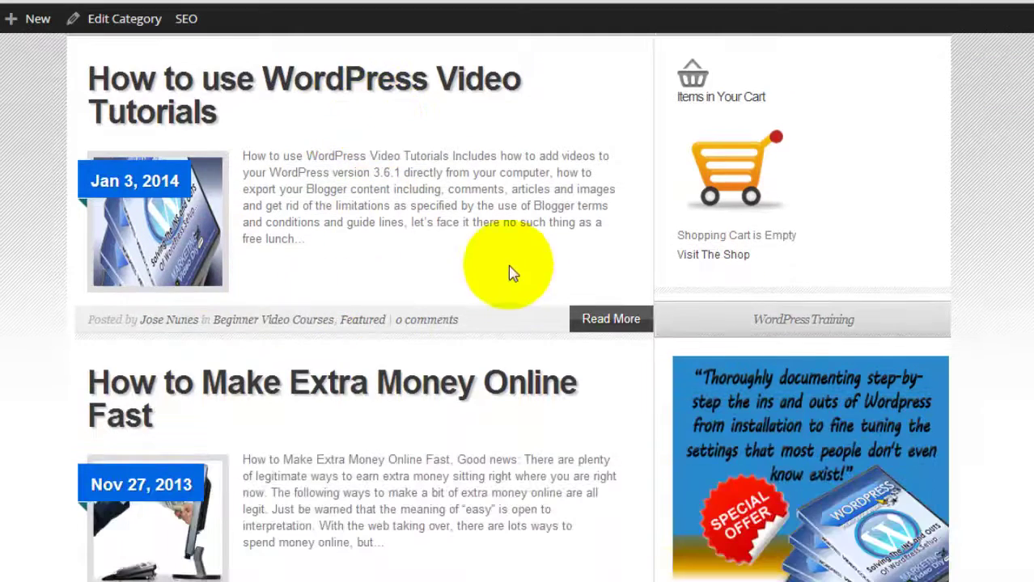
click(404, 279)
scroll(368, 396, down, 10)
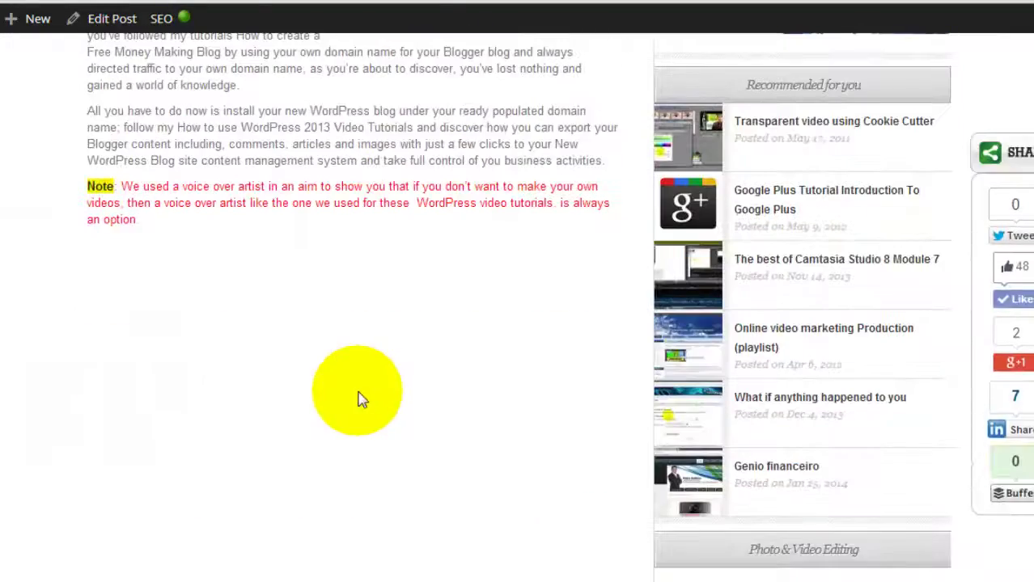
scroll(356, 401, down, 2)
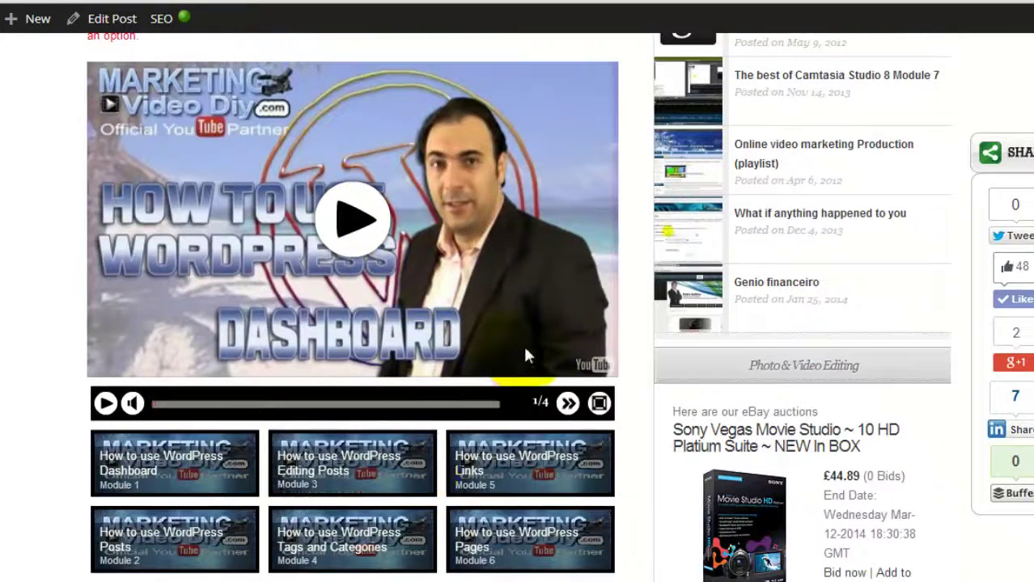
Browse the WordPress tutorial playlist's module thumbnails through to the last page and return to the first page
click(567, 403)
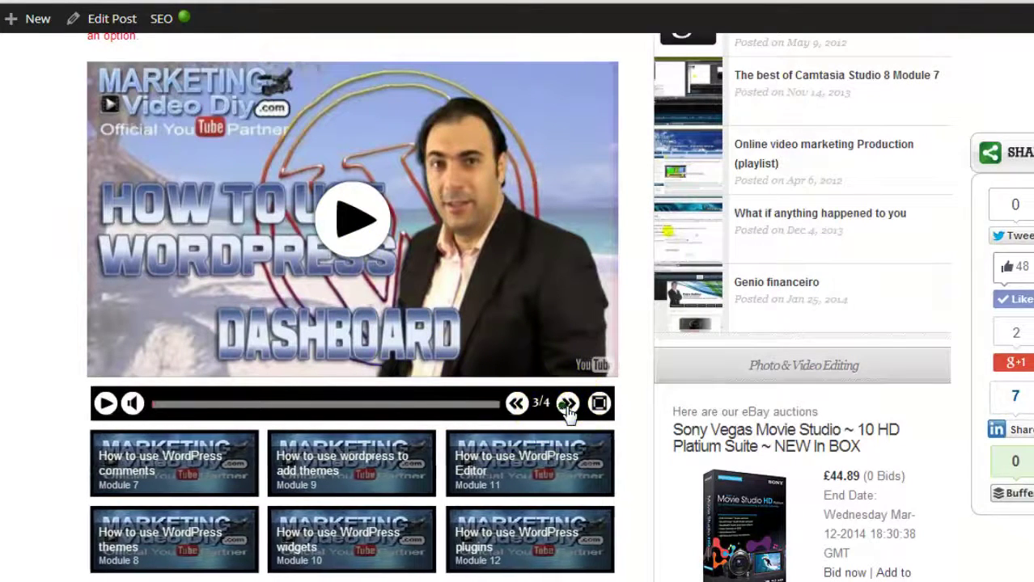
click(567, 404)
click(567, 403)
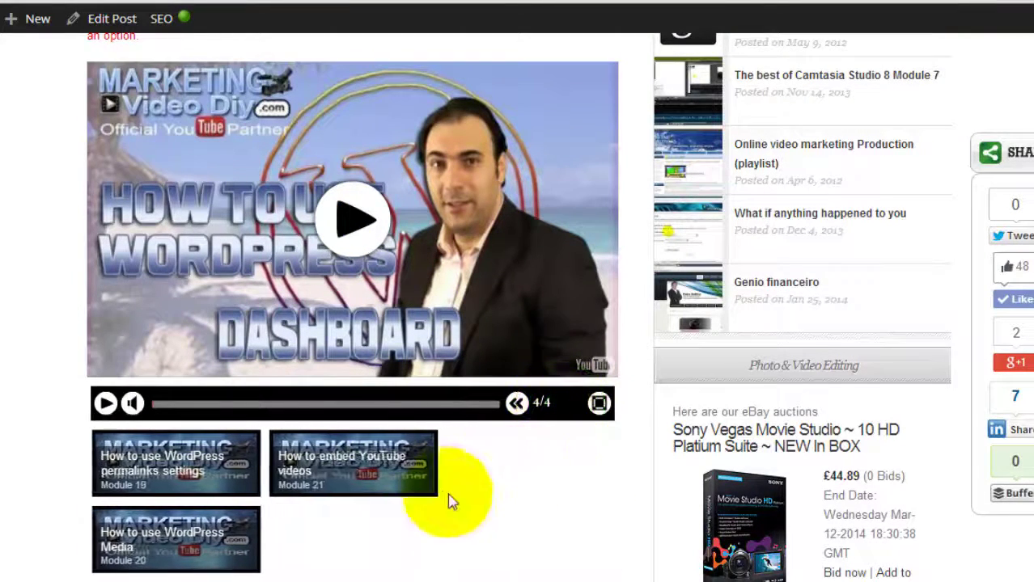
click(518, 408)
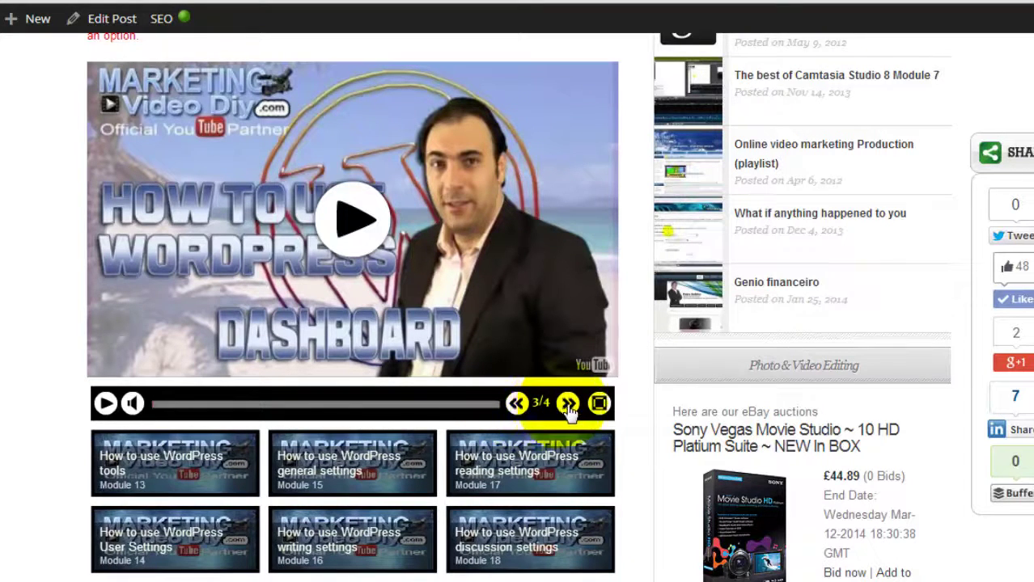
click(569, 404)
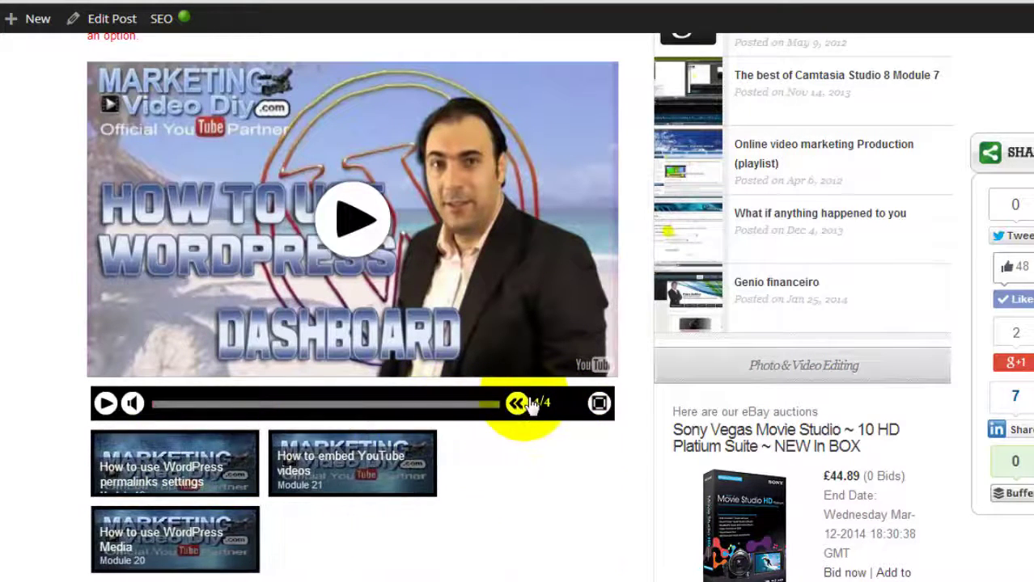
click(522, 407)
click(522, 411)
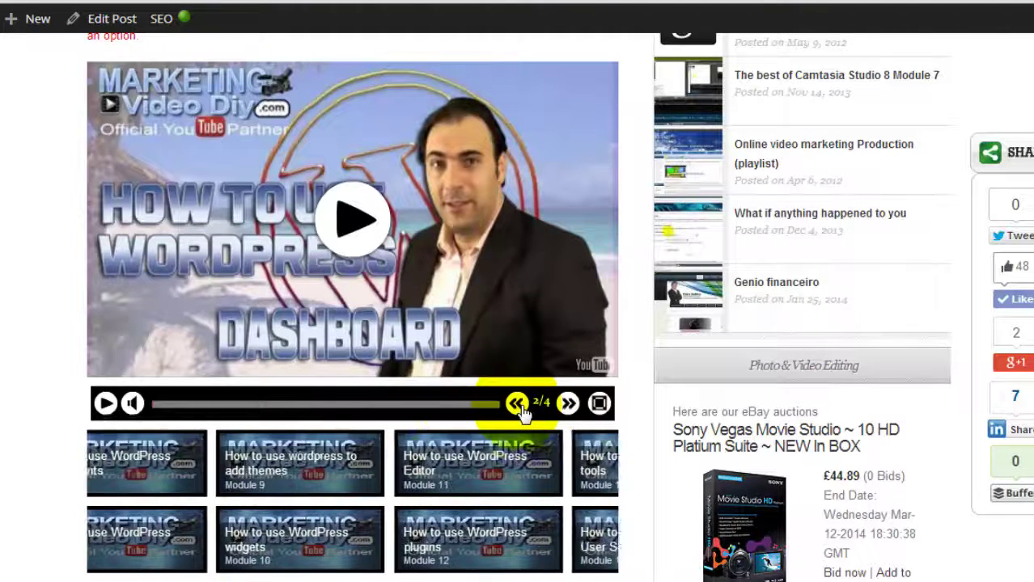
click(521, 411)
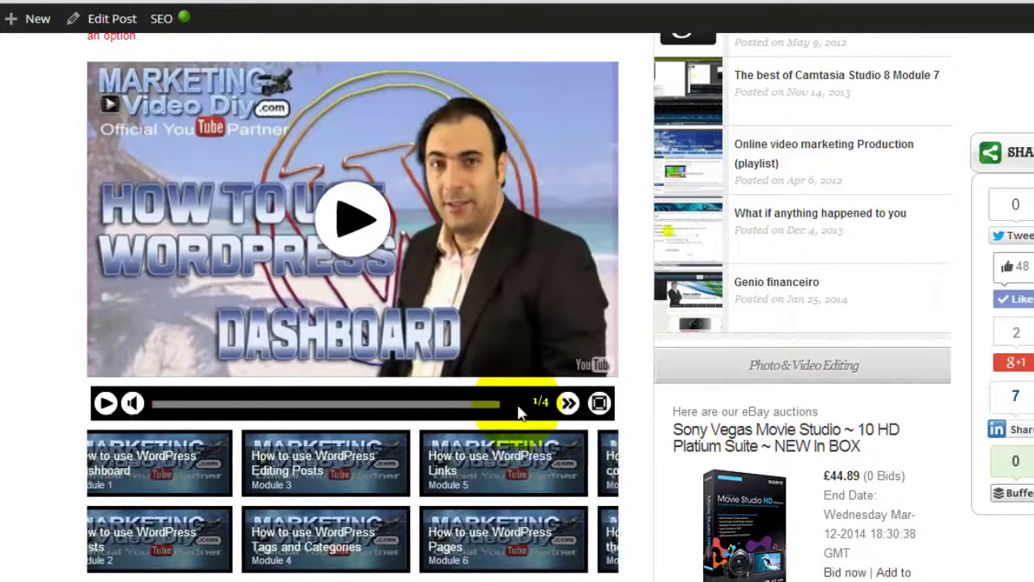